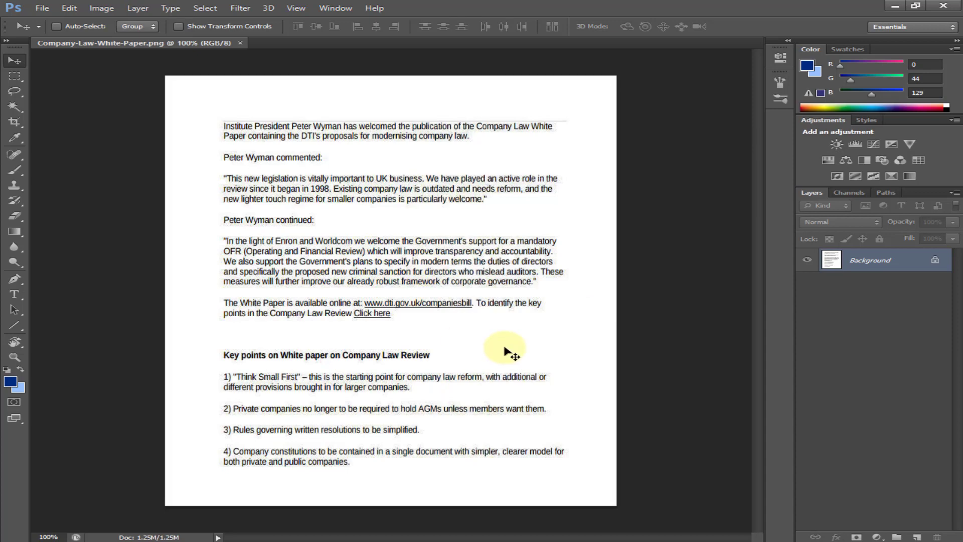
Step: Apply Levels with the black input raised to 43 to darken the page text
key("ctrl+l")
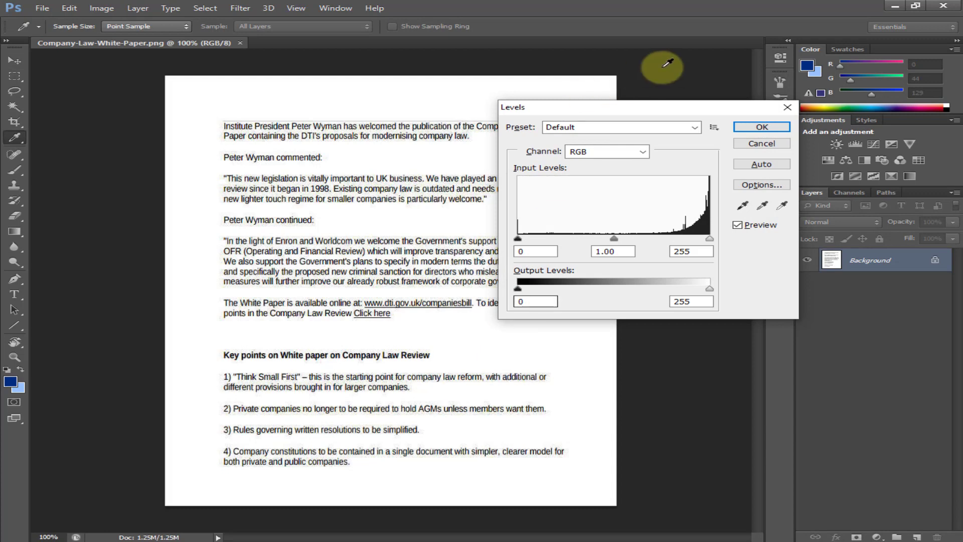
left_click_drag(719, 114, 724, 120)
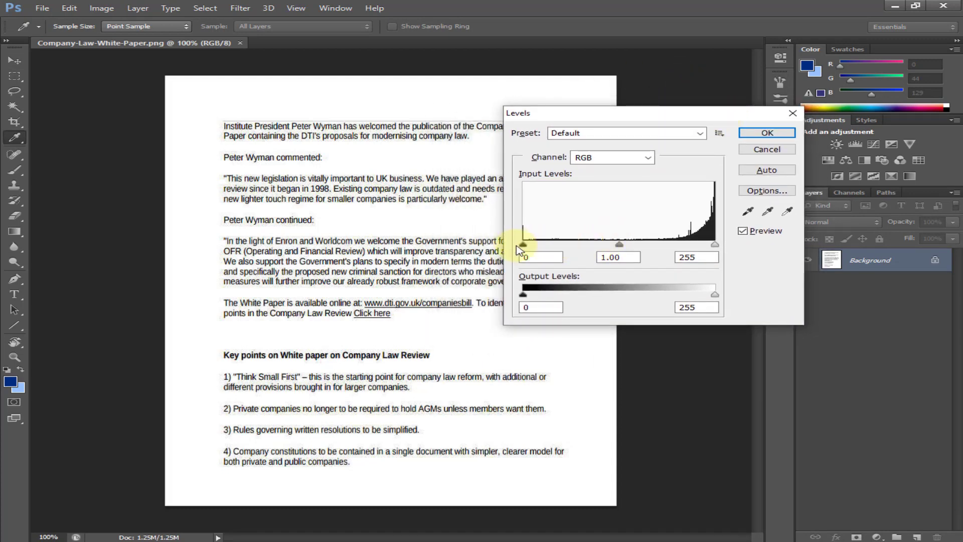
left_click_drag(524, 246, 532, 248)
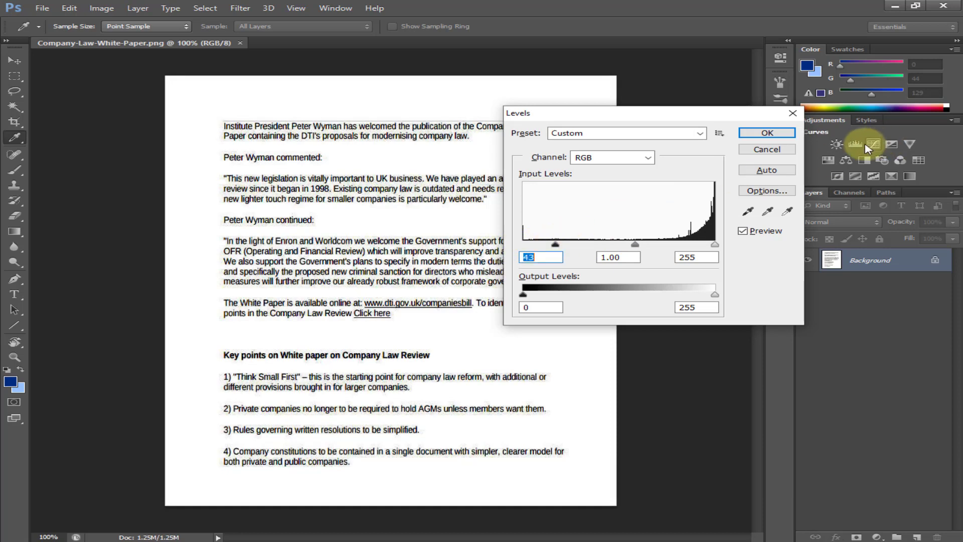
left_click(783, 132)
key("v")
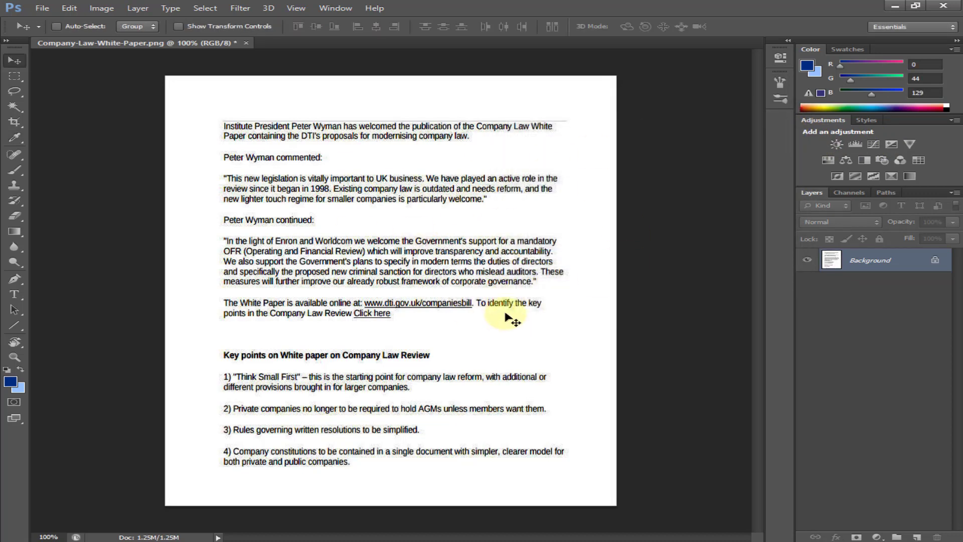
Step: Duplicate the page to Layer 1 and open Color Range with Fuzziness 200
key("ctrl+j")
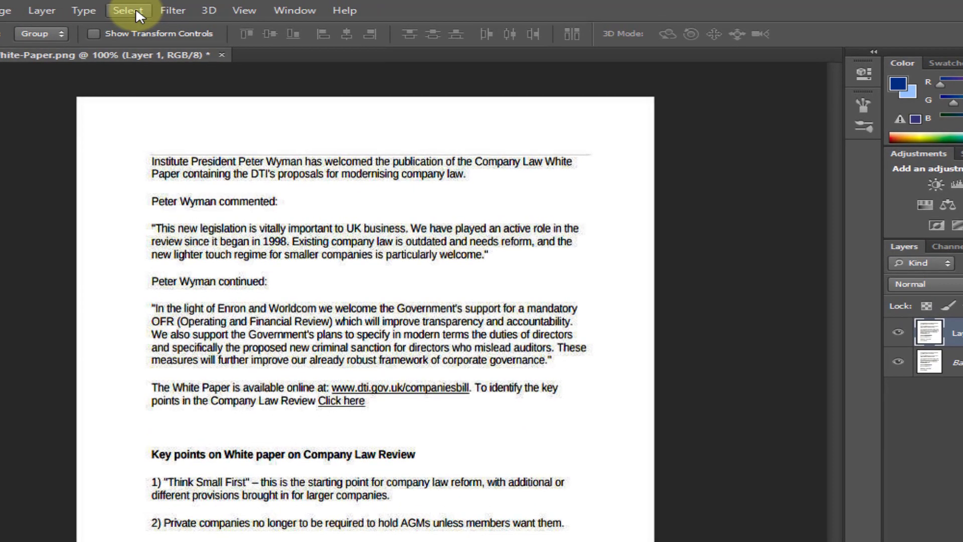
left_click(135, 9)
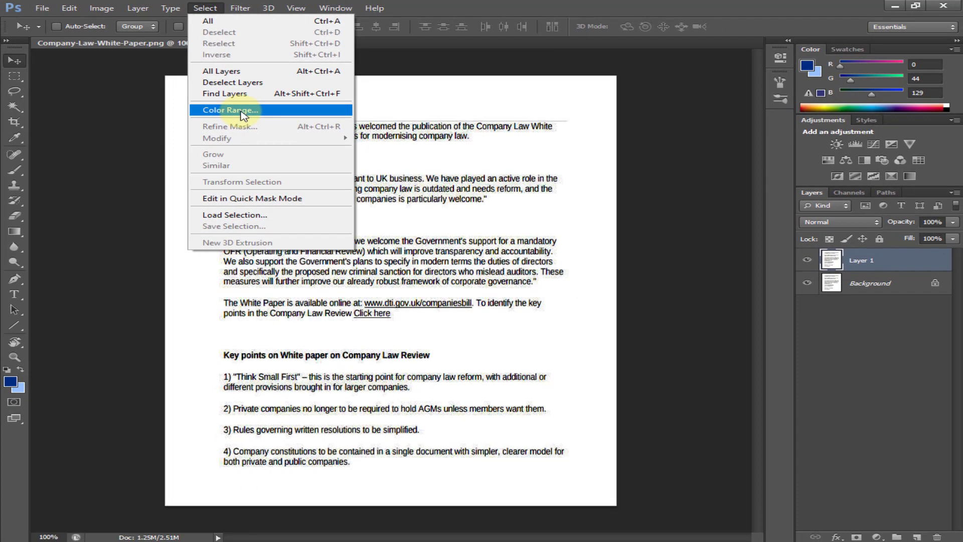
left_click(244, 110)
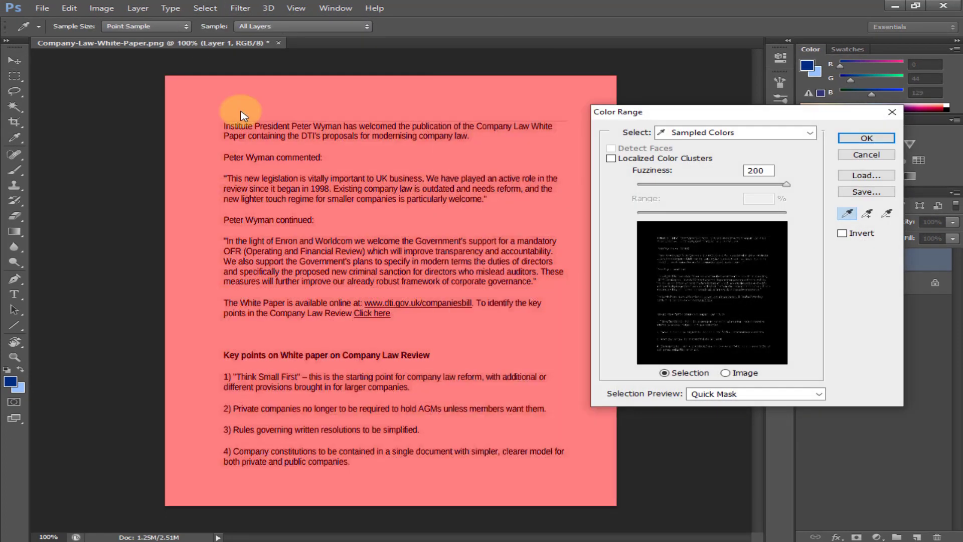
left_click_drag(780, 113, 725, 115)
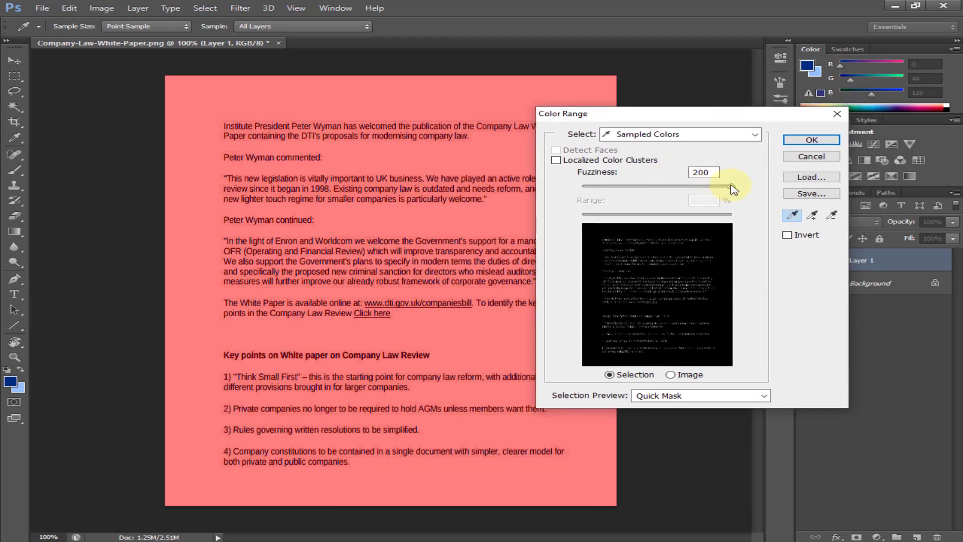
mouse_move(731, 187)
left_mouse_down()
mouse_move(642, 187)
mouse_move(808, 191)
left_mouse_up()
Step: Sample the black text with Quick Mask preview and accept the colour-range selection
left_click(691, 396)
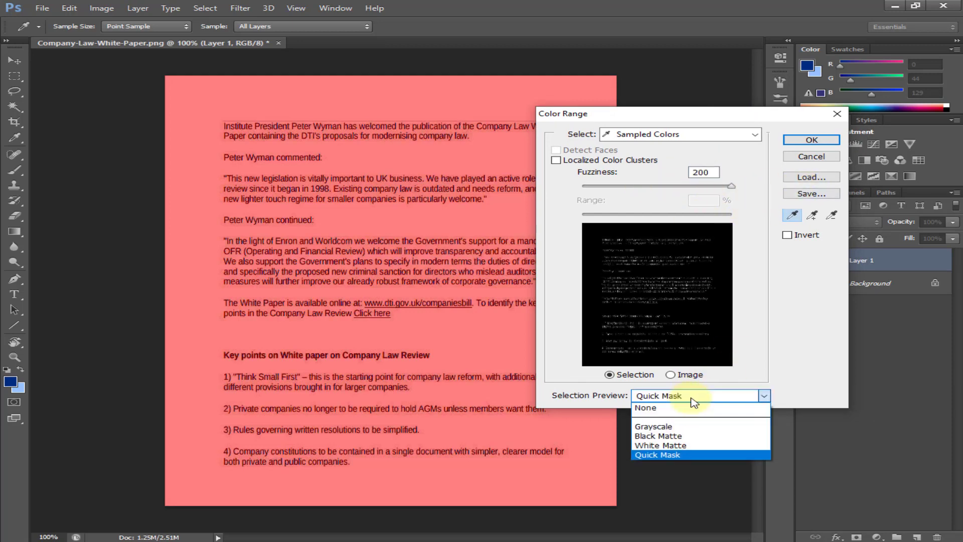
left_click(673, 458)
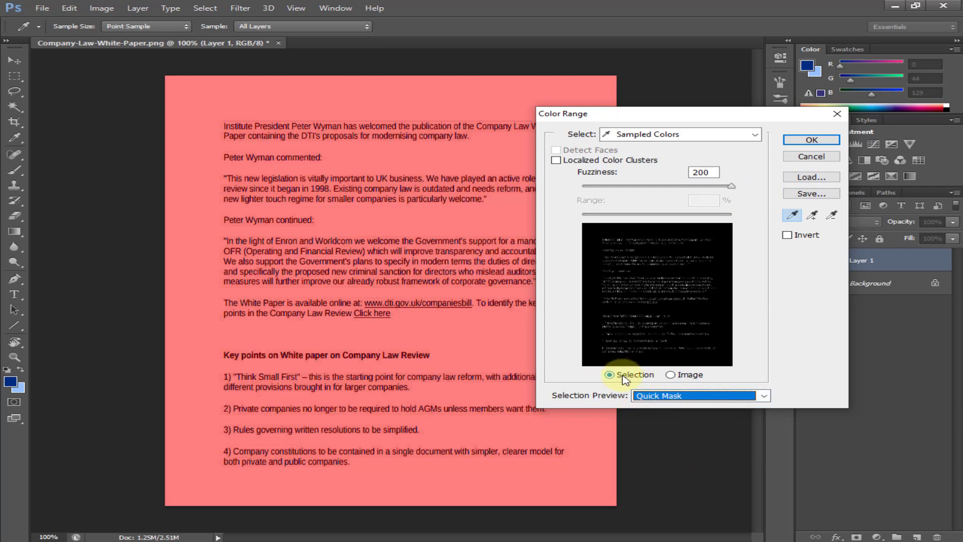
left_click(793, 215)
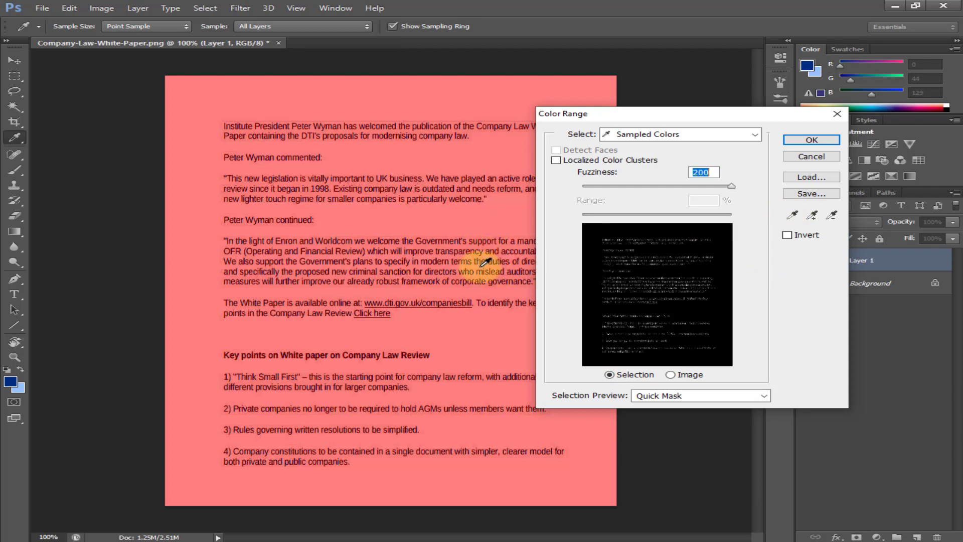
key("alt")
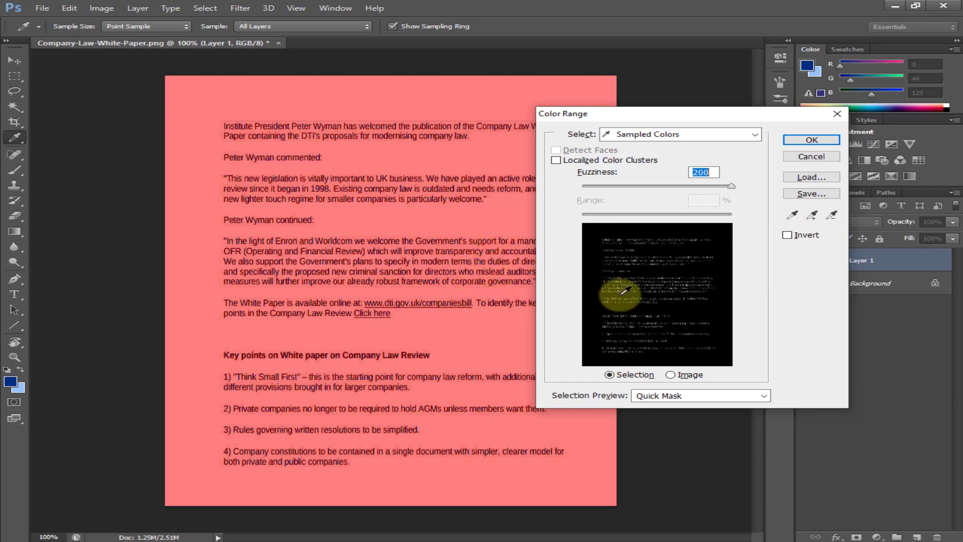
key("ctrl")
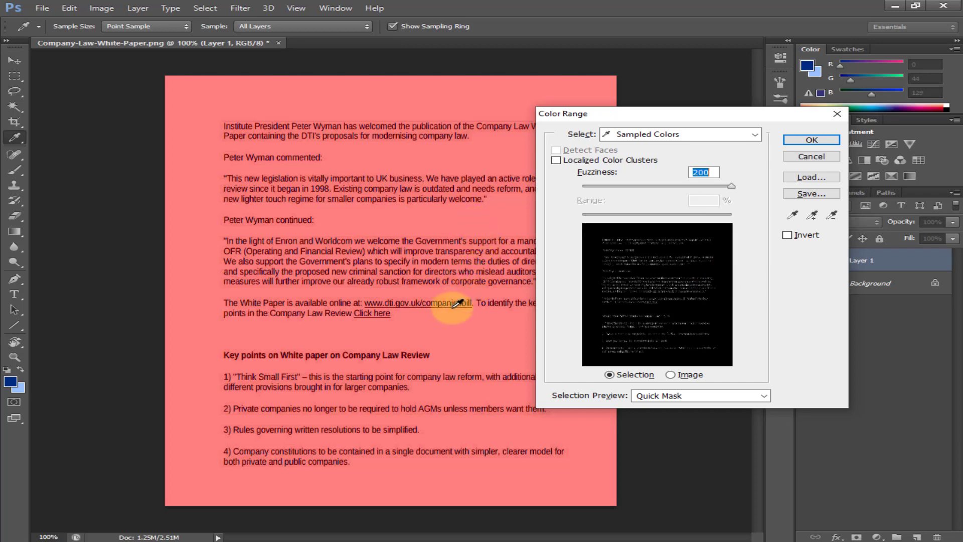
left_click(409, 349)
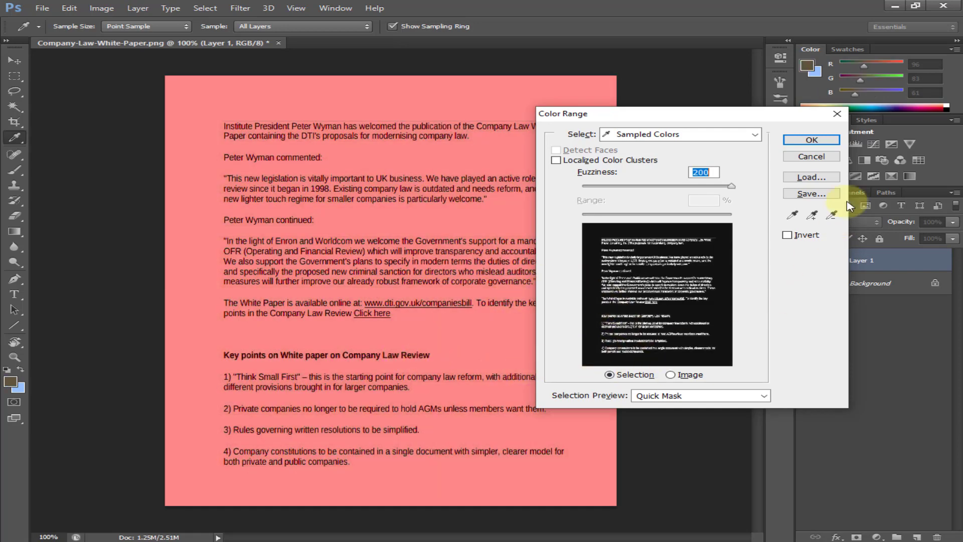
left_click(812, 139)
key("v")
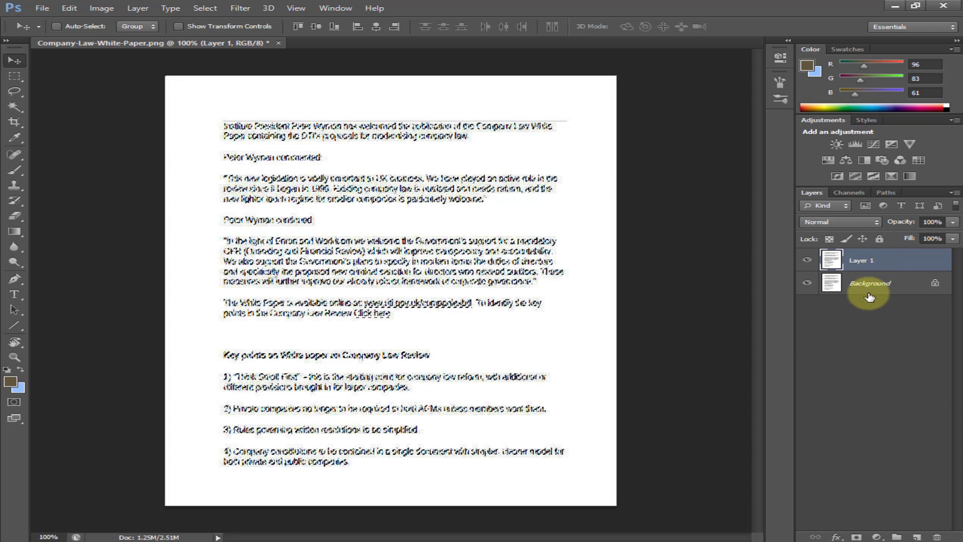
Step: Create Layer 2 above Layer 1, then open Layer 1's Blending Options
key("ctrl+j")
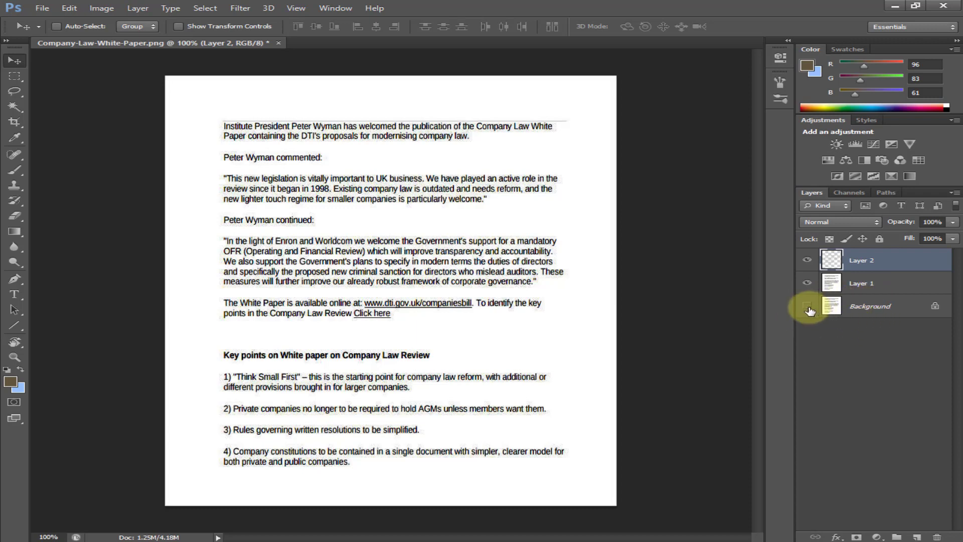
left_click(863, 286)
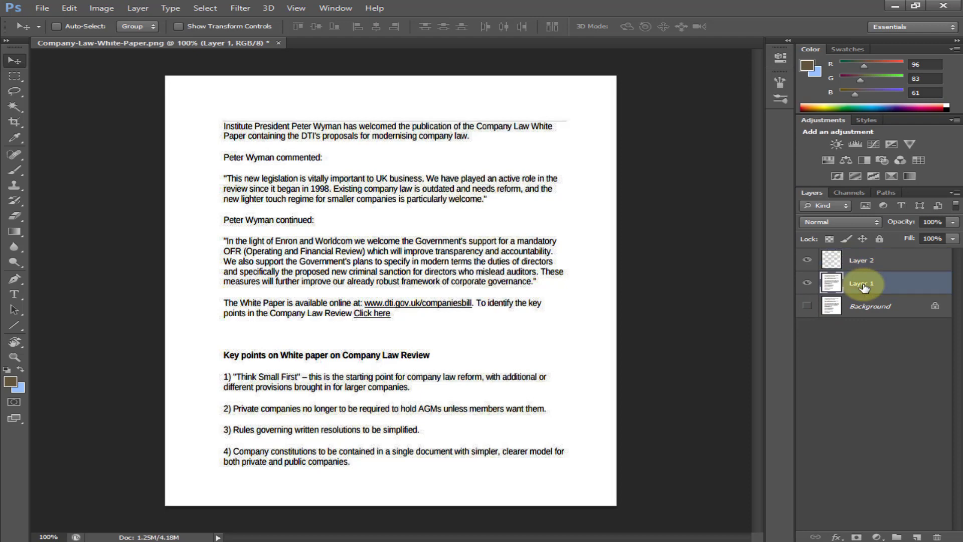
right_click(864, 287)
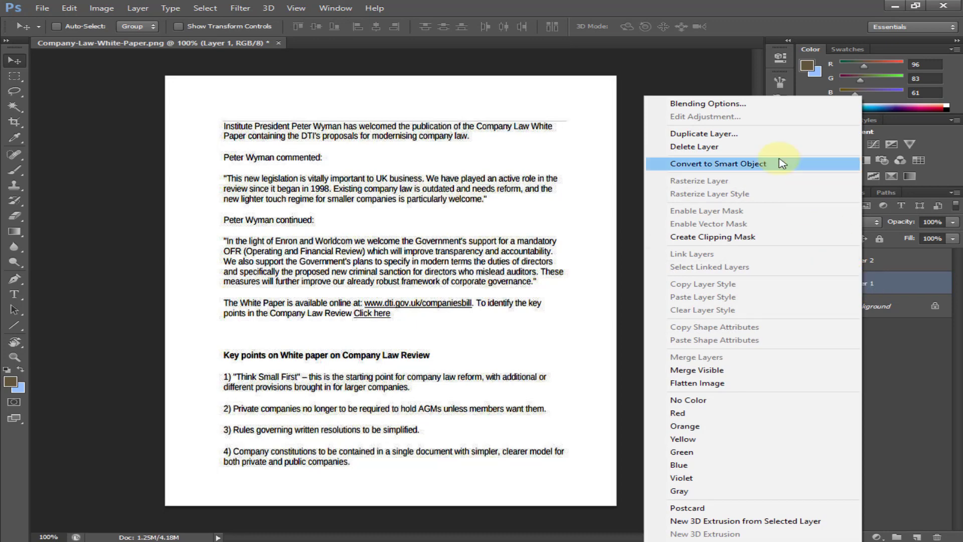
left_click(720, 104)
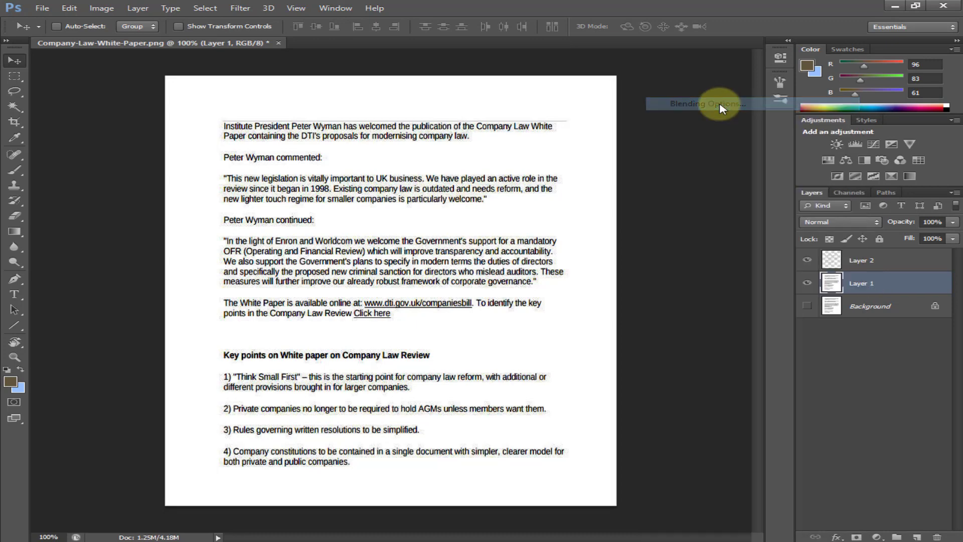
Step: Enable a red Color Overlay and set Layer 1's blending opacity to 67%
left_click_drag(727, 260, 767, 199)
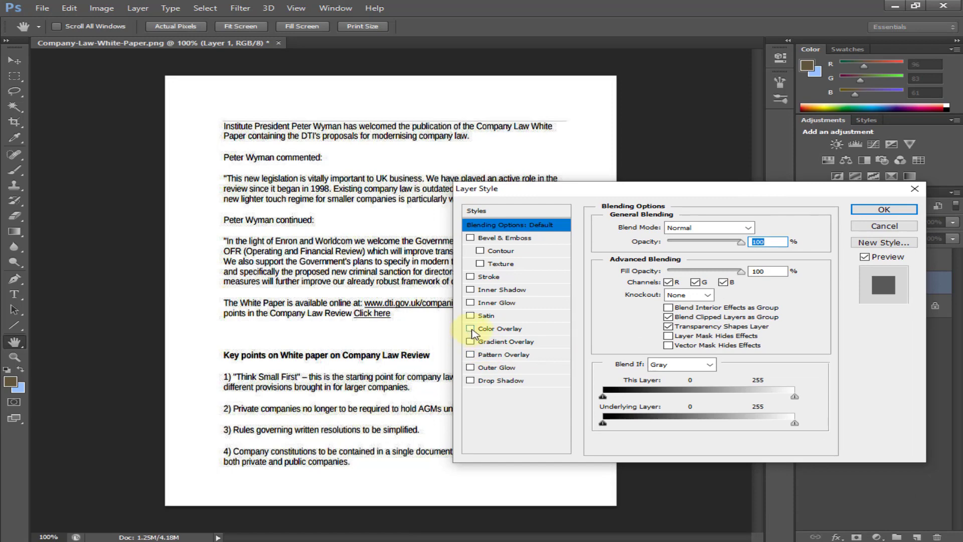
left_click(471, 329)
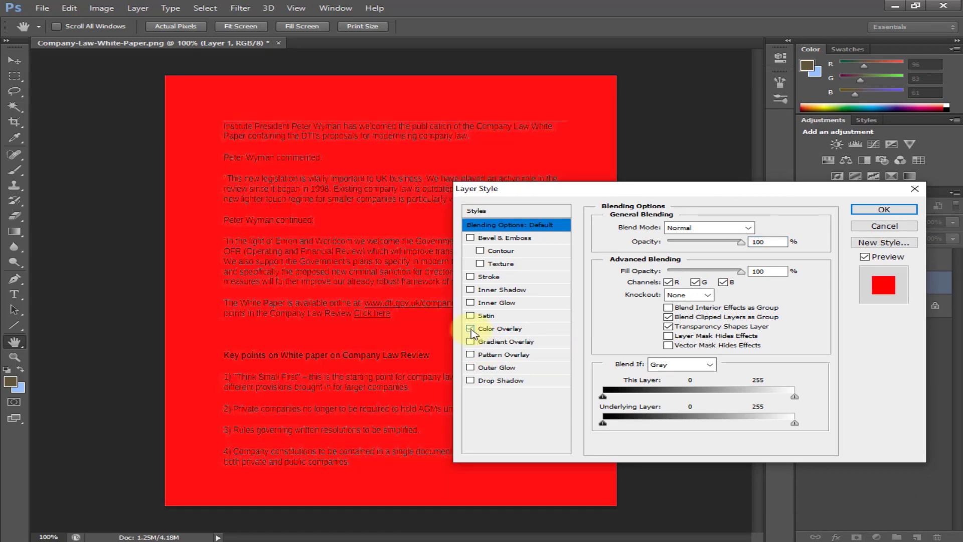
mouse_move(817, 189)
left_mouse_down()
mouse_move(857, 189)
mouse_move(881, 203)
left_mouse_up()
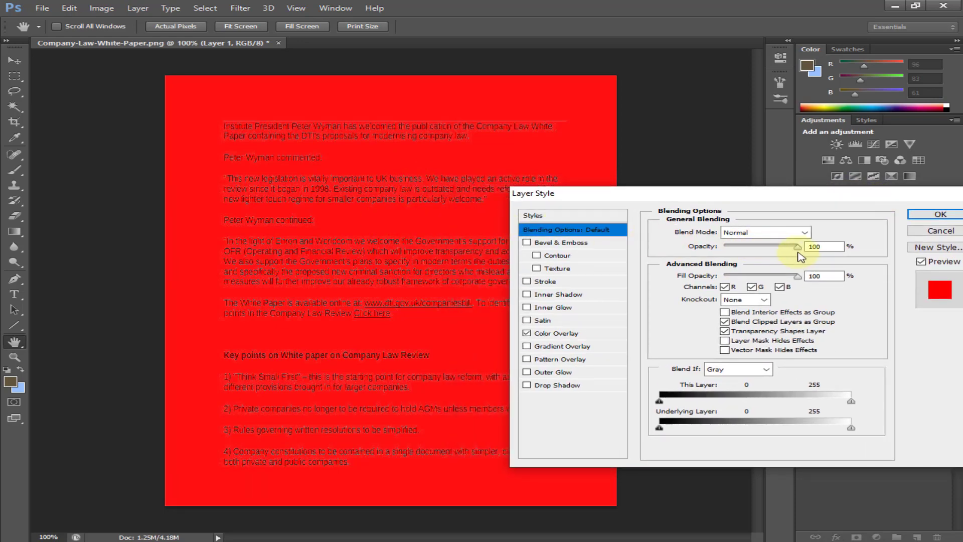
left_click_drag(798, 249, 761, 253)
mouse_move(881, 197)
left_mouse_down()
mouse_move(502, 233)
mouse_move(620, 236)
mouse_move(701, 273)
mouse_move(708, 300)
mouse_move(800, 237)
left_mouse_up()
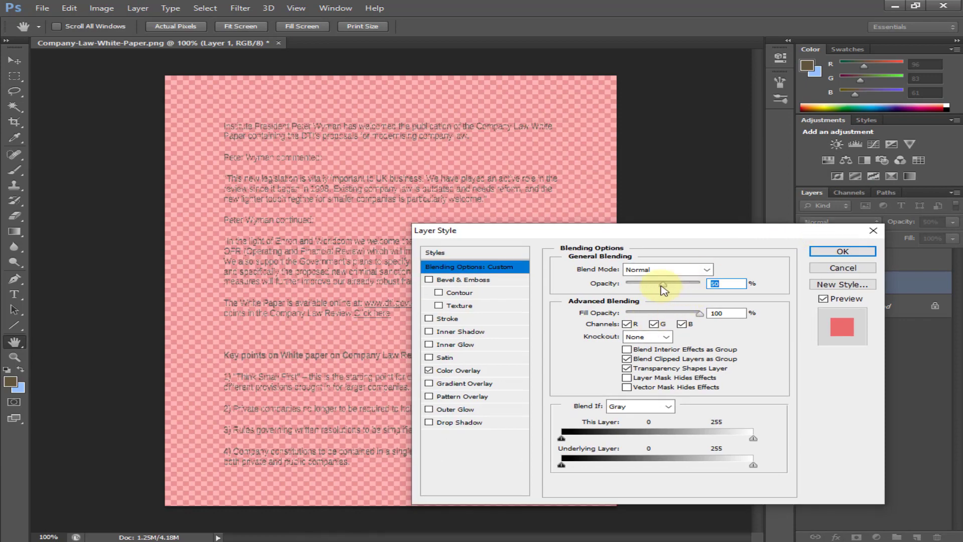
mouse_move(664, 284)
left_mouse_down()
mouse_move(630, 292)
mouse_move(676, 284)
left_mouse_up()
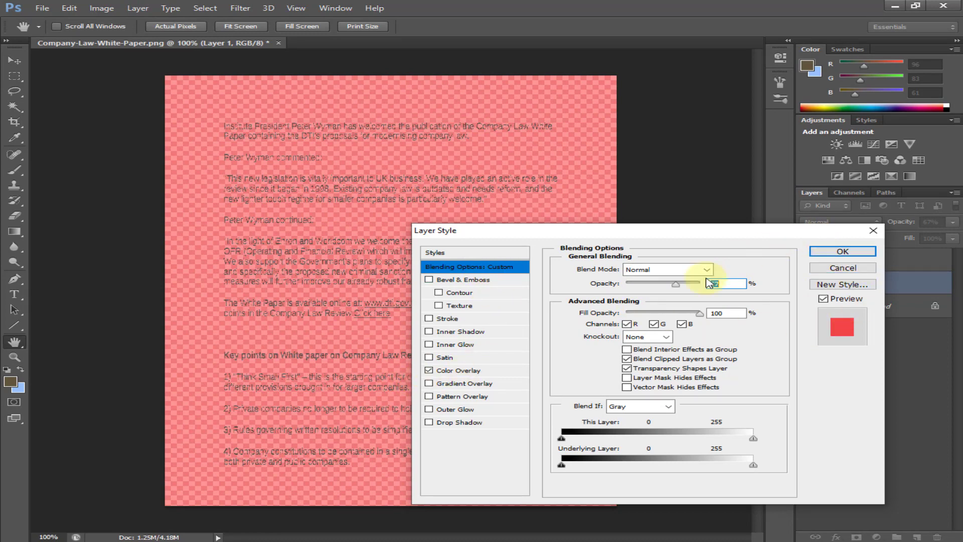
left_click_drag(785, 237, 643, 260)
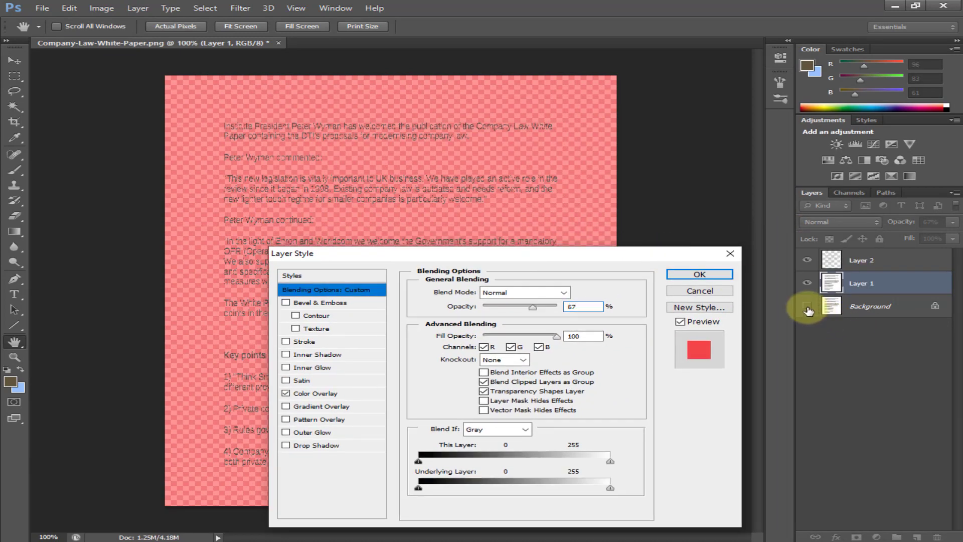
left_click(700, 274)
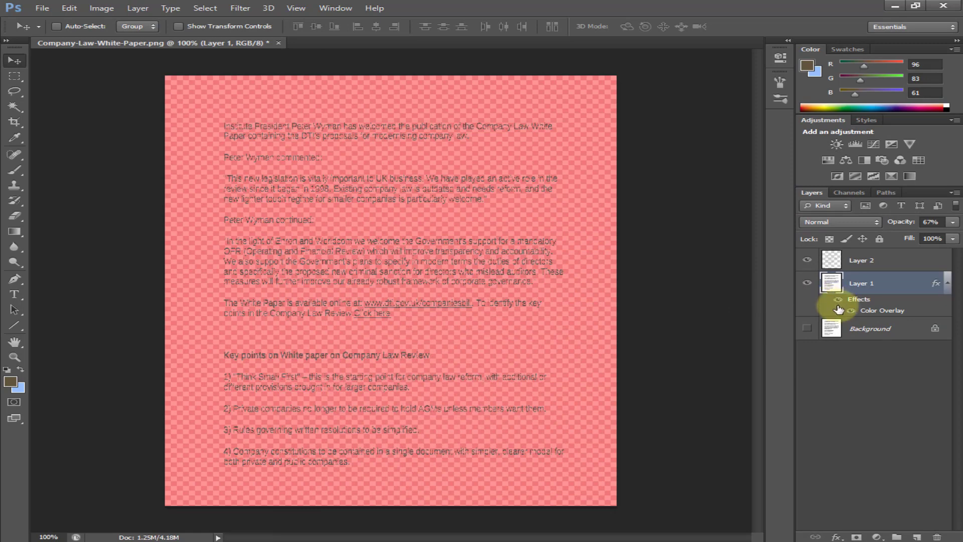
Step: Make the Background layer visible and reopen Layer 1's Blending Options
left_click(807, 329)
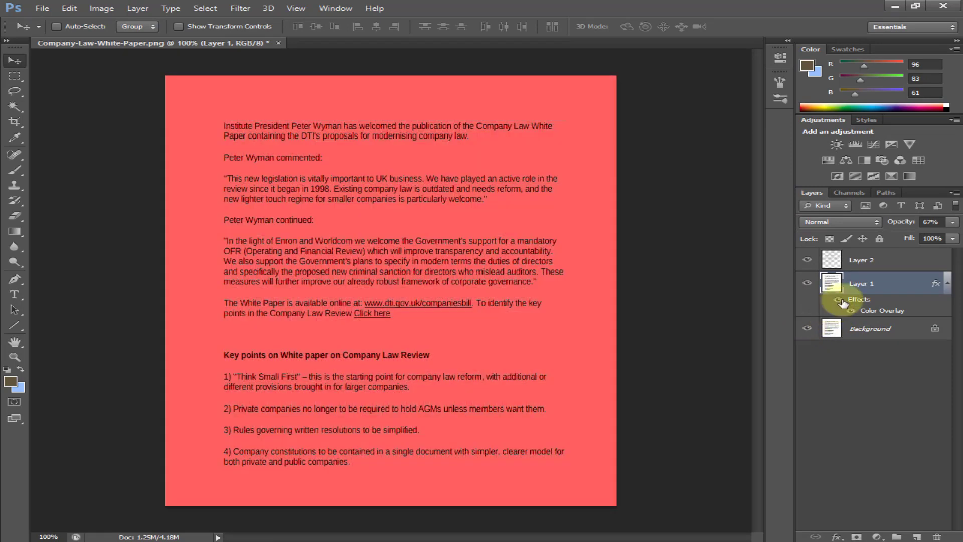
right_click(877, 291)
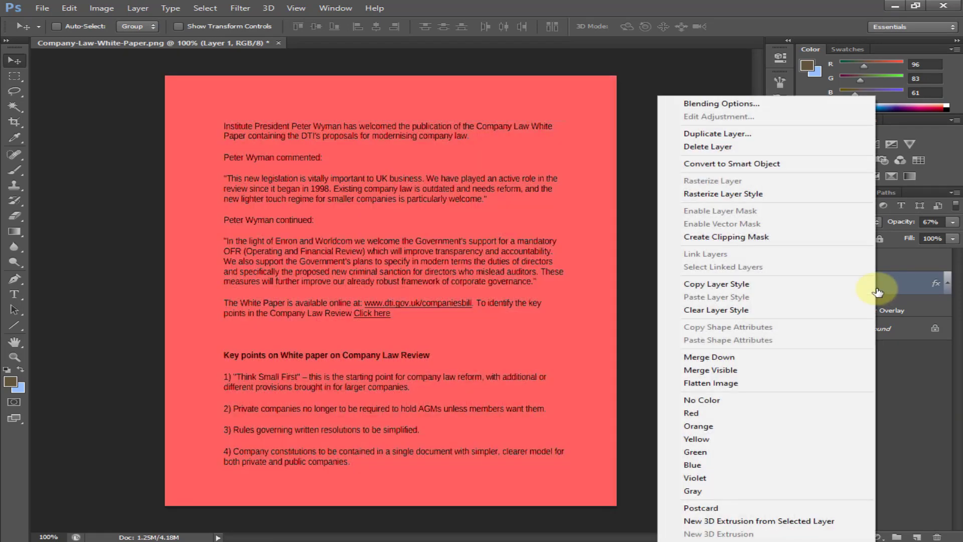
right_click(895, 286)
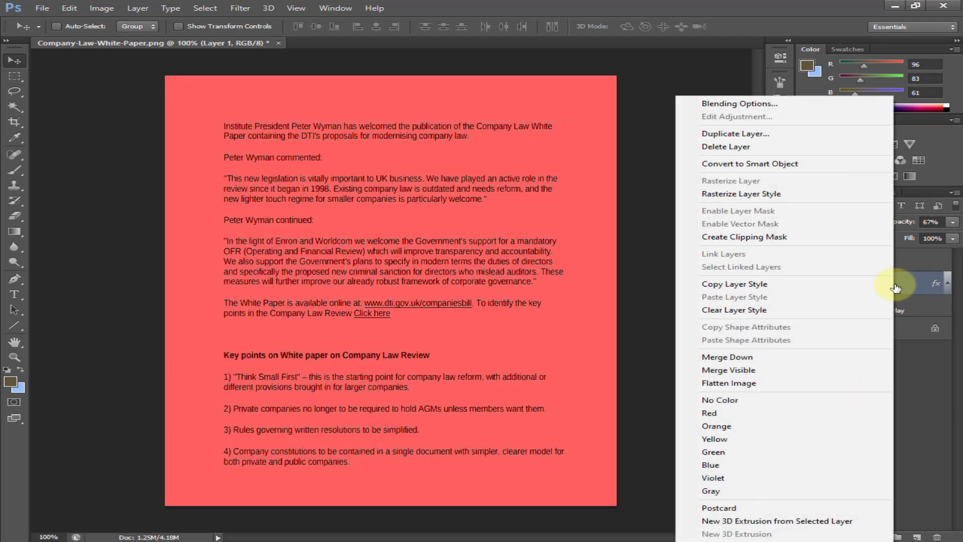
left_click(717, 104)
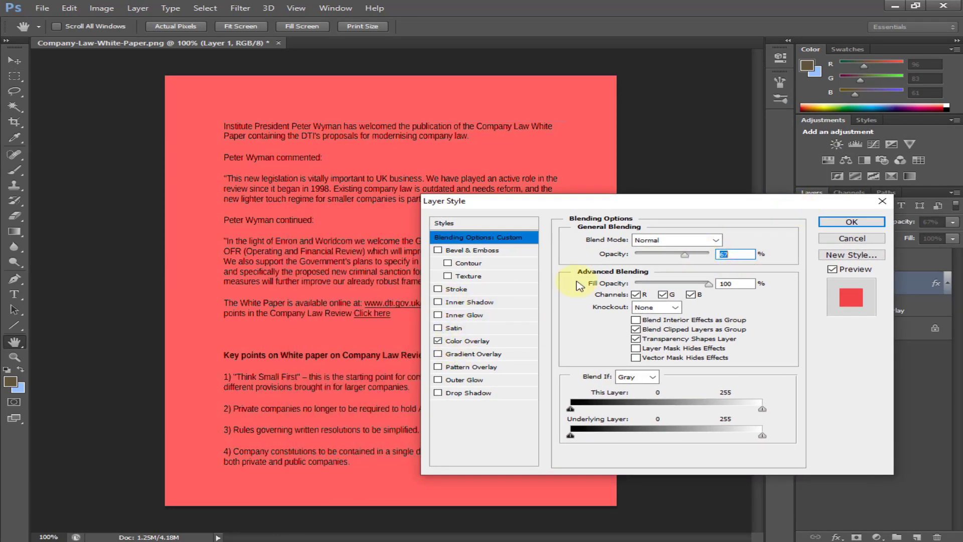
Step: Change the Color Overlay colour to light green 36c433 and confirm both dialogs
left_click(467, 341)
left_click(730, 239)
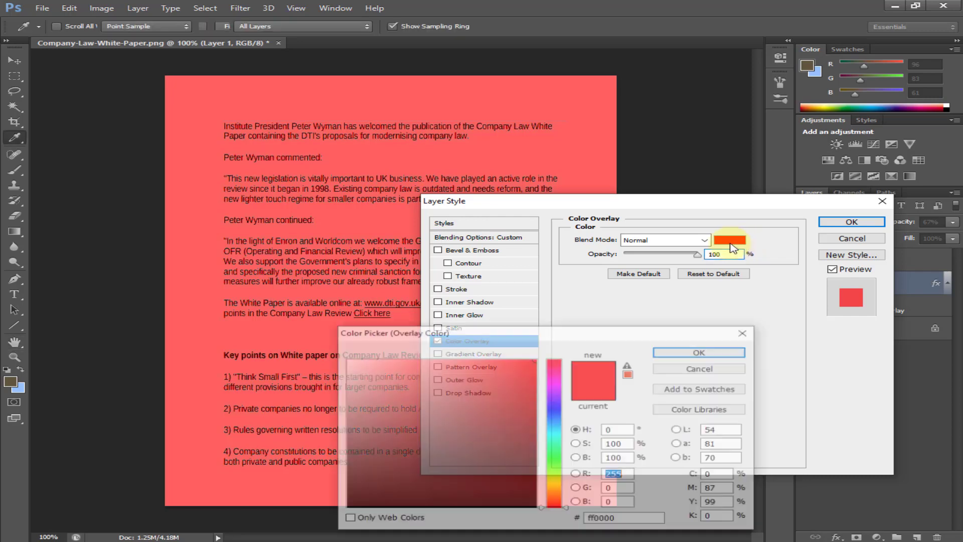
left_click(554, 459)
left_click_drag(497, 409, 477, 372)
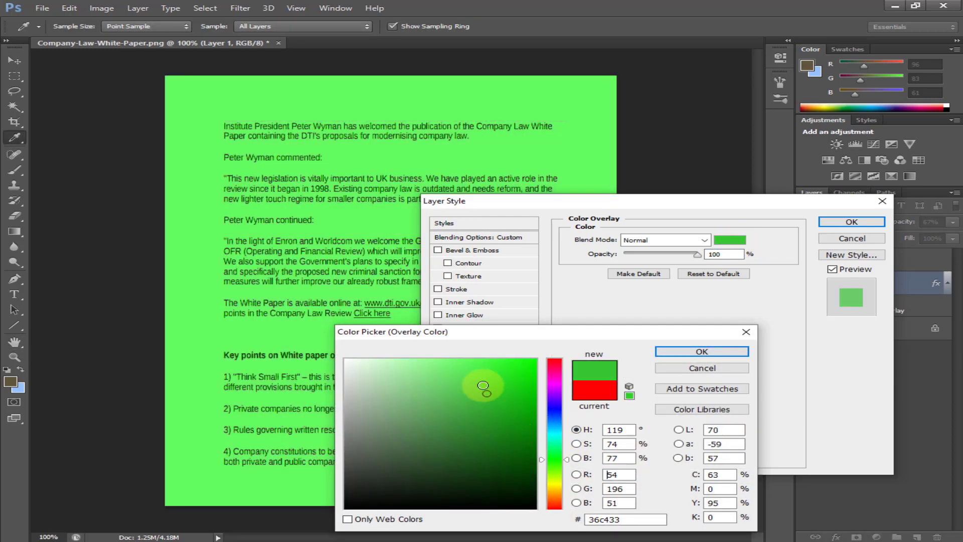
left_click(677, 351)
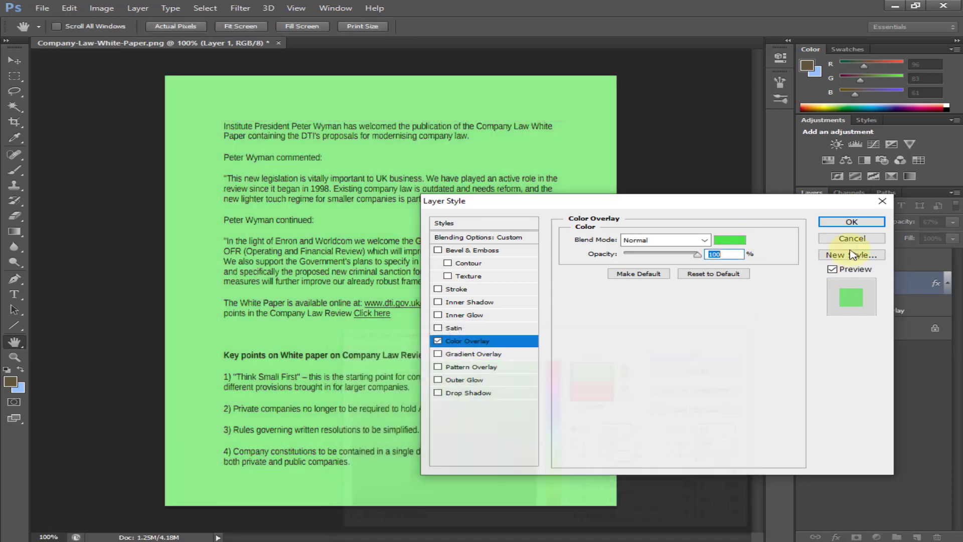
left_click(852, 222)
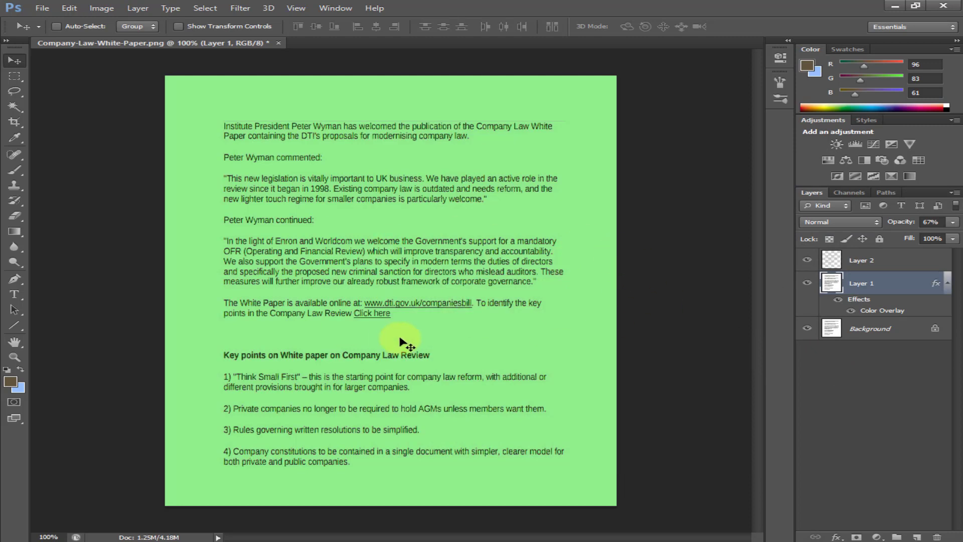